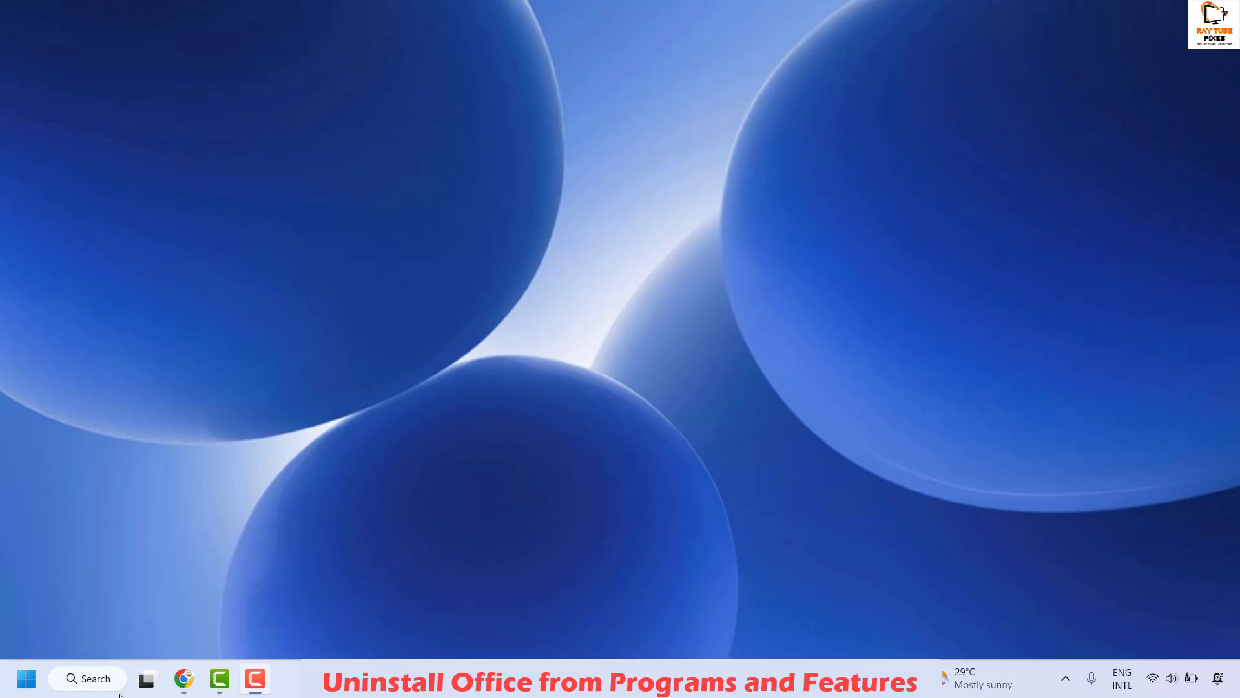
Step: Run appwiz.cpl from the Start menu's Run dialog to open Programs and Features
right_click(26, 688)
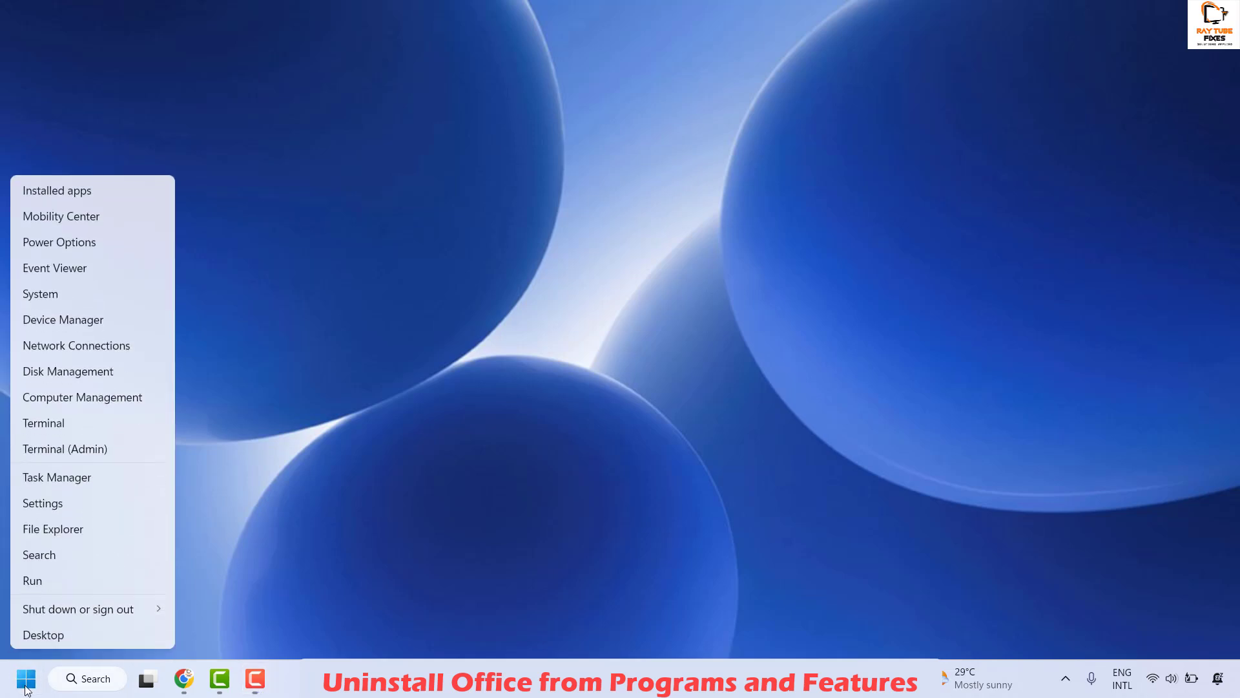
click(62, 581)
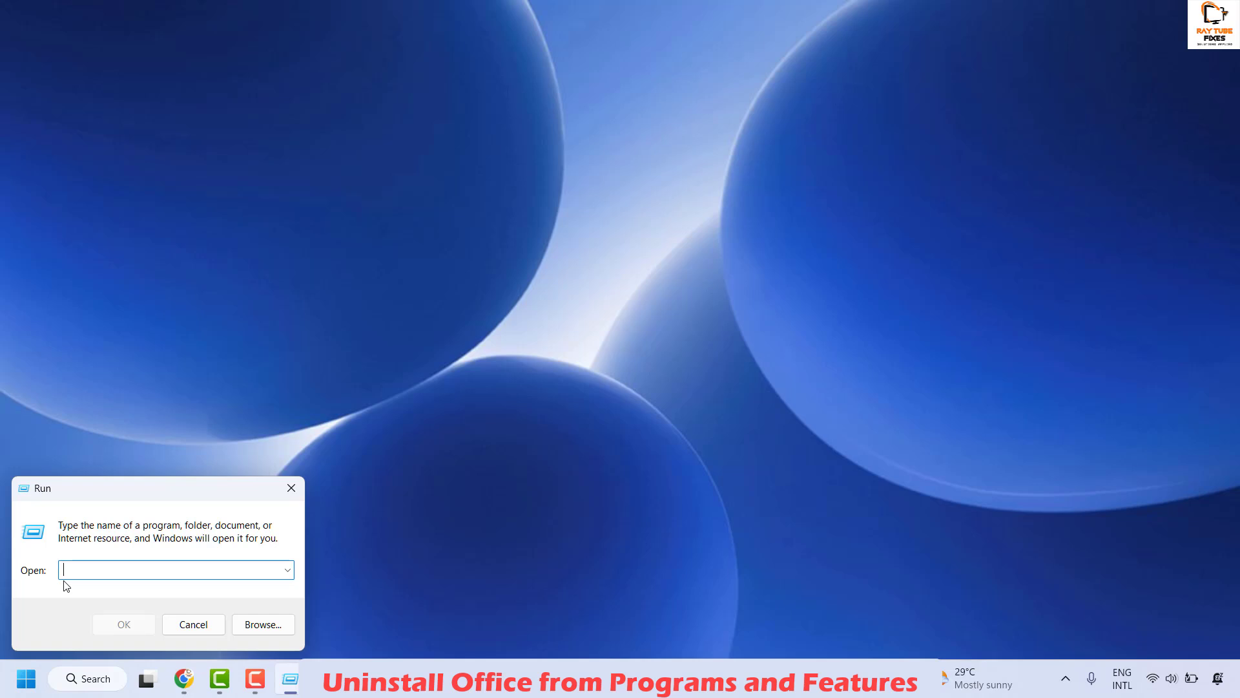
text(appwiz.)
text(cpl)
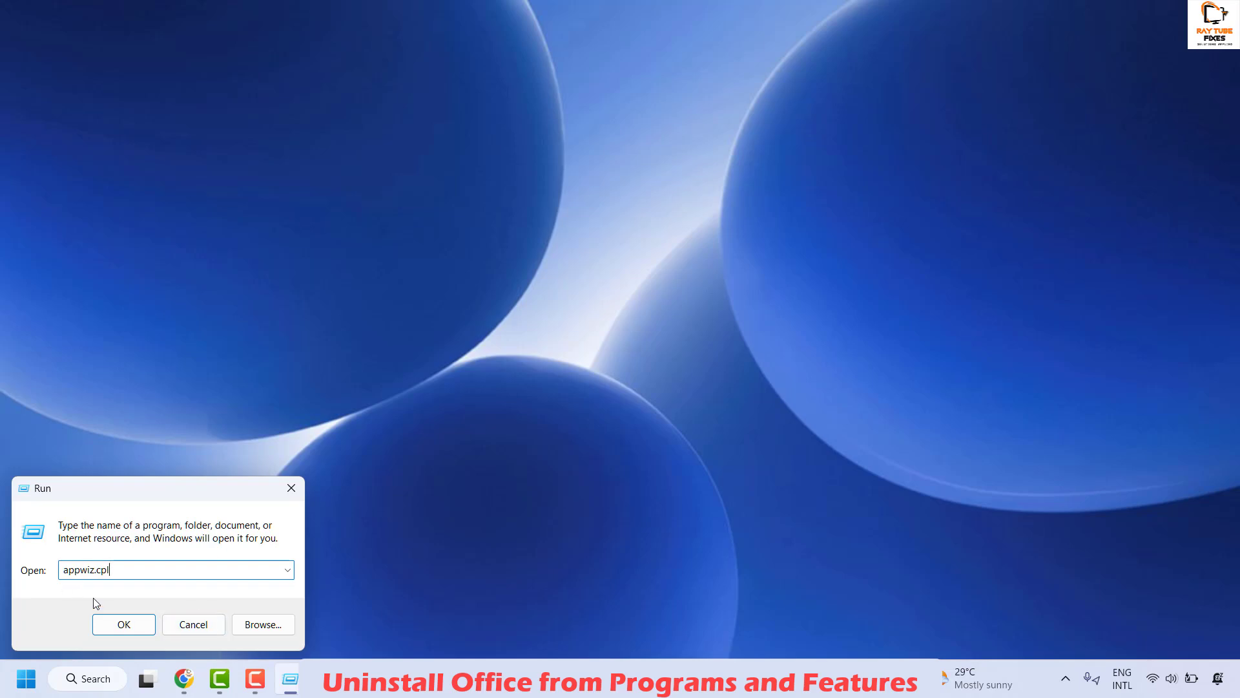
click(122, 631)
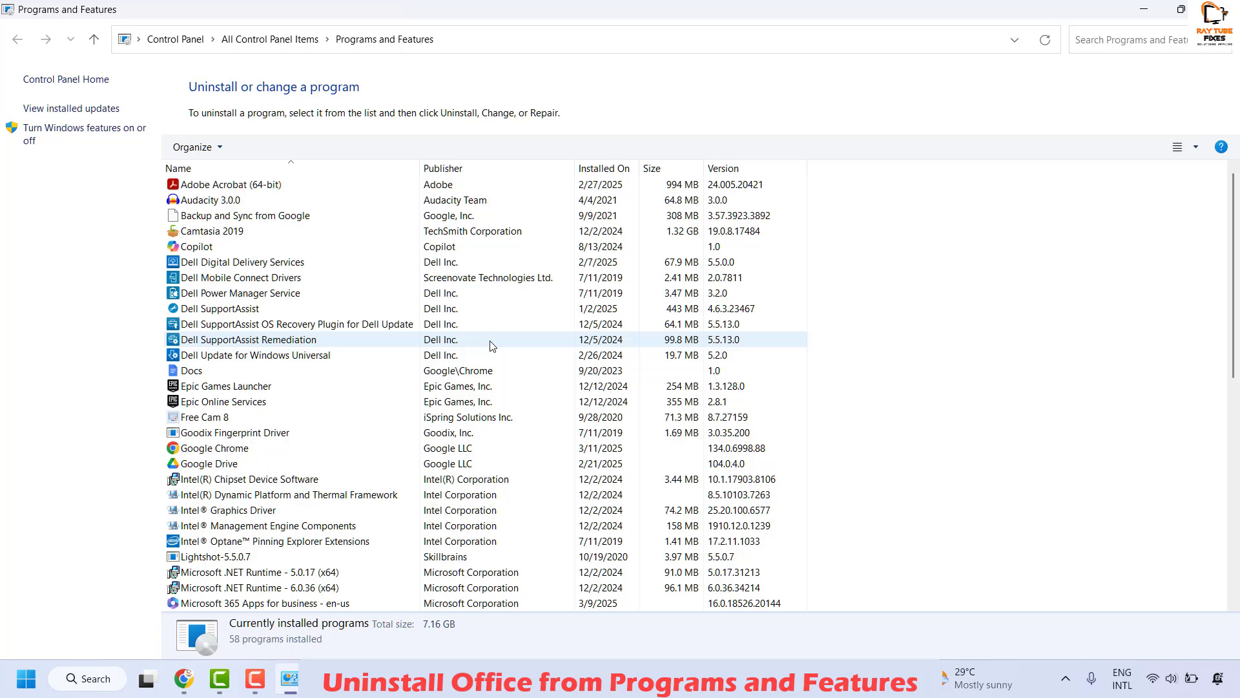
scroll(489, 343, down, 2)
scroll(489, 344, down, 3)
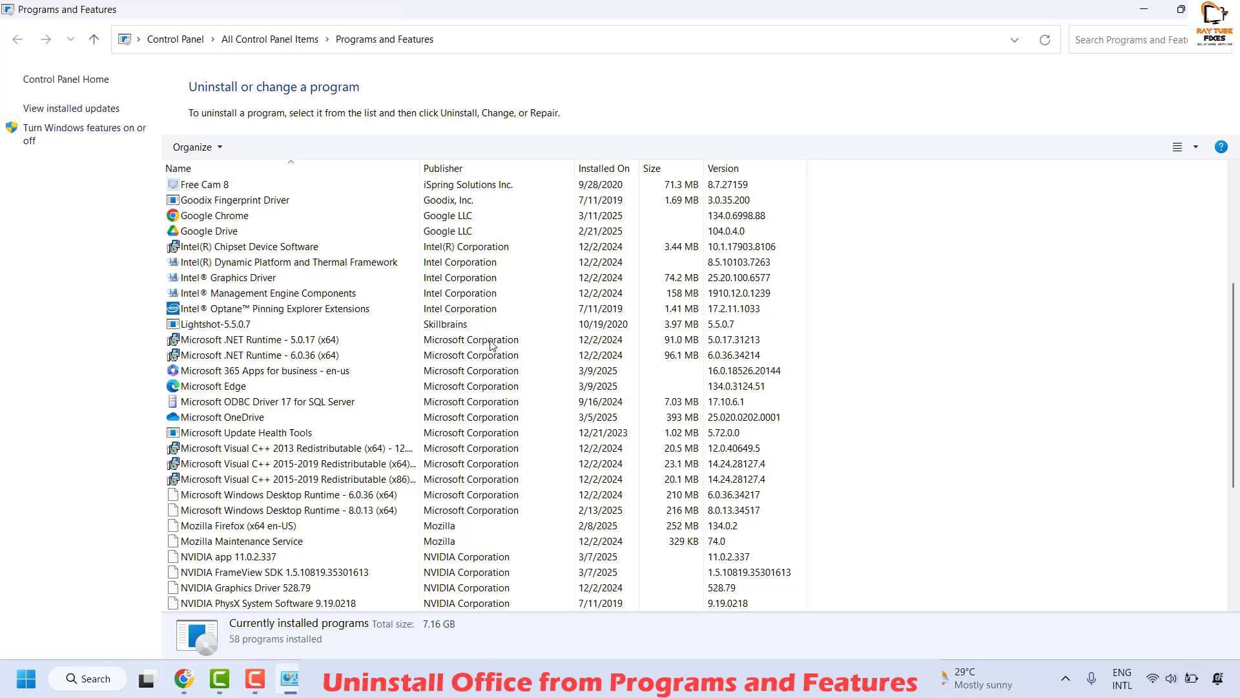
Step: Uninstall Microsoft 365 Apps for business - en-us from the installed programs list
click(241, 373)
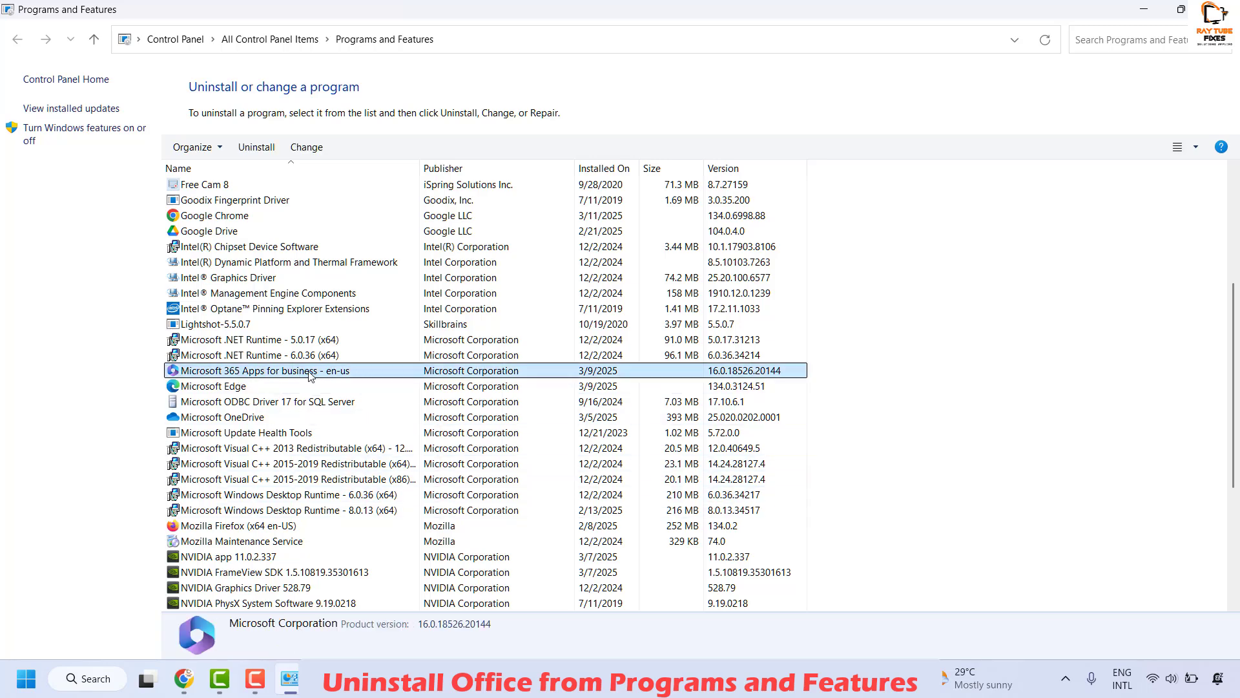
click(257, 148)
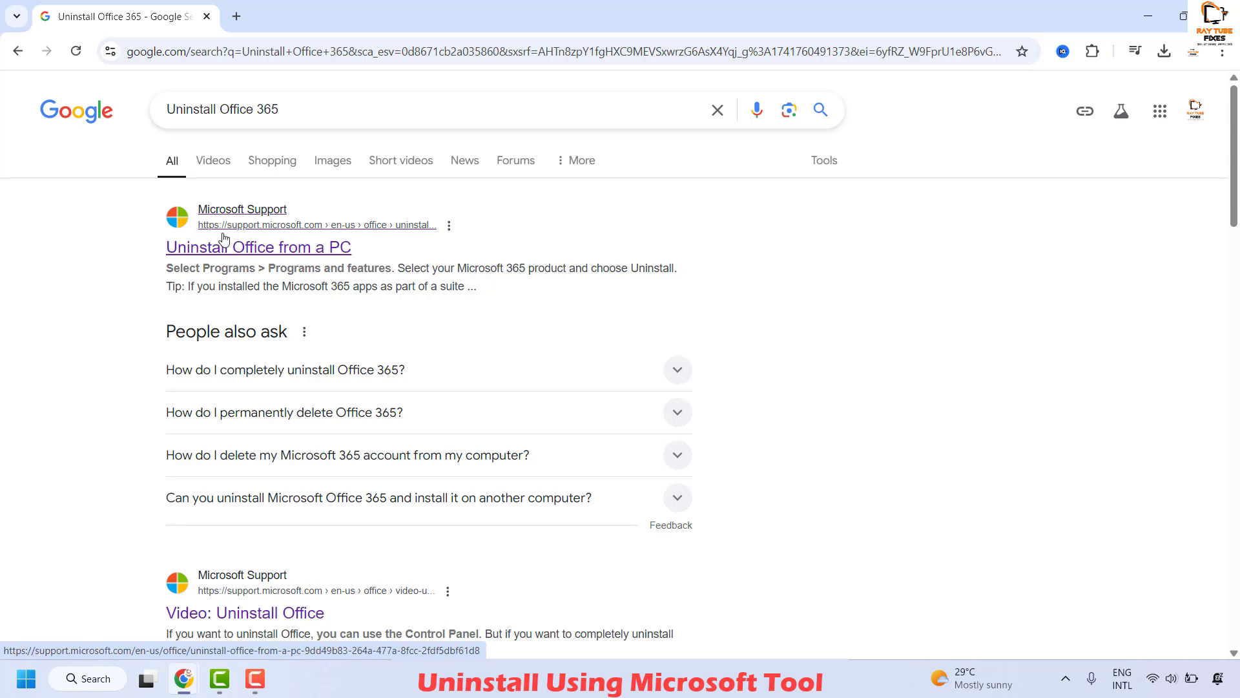
Step: Launch the Get Help uninstall troubleshooter from the 'Uninstall Office from a PC' article
click(275, 250)
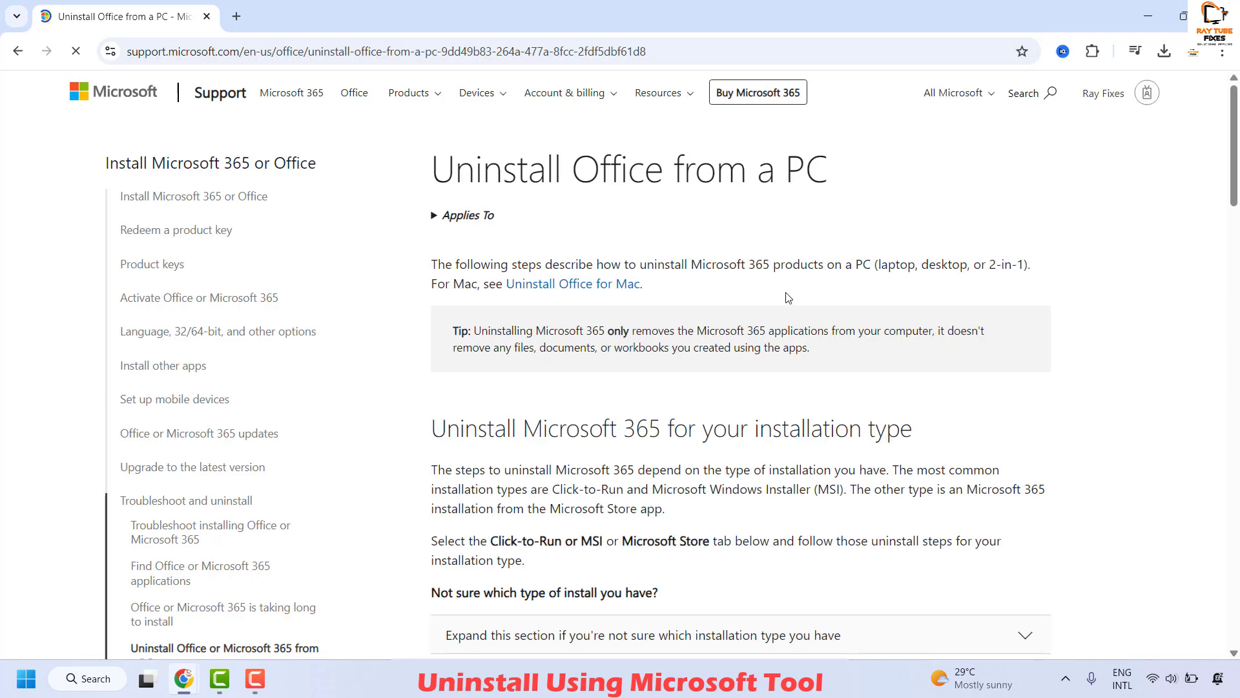
scroll(798, 300, down, 1)
scroll(799, 299, down, 1)
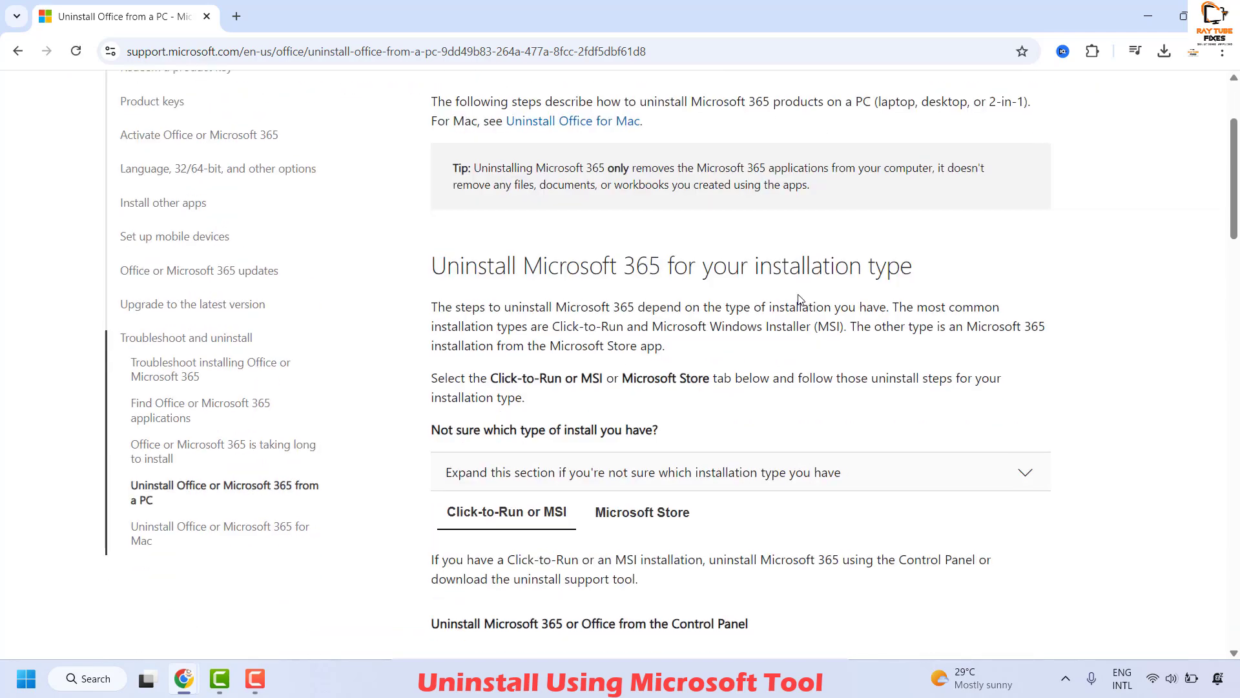
scroll(798, 300, down, 3)
scroll(798, 299, down, 1)
scroll(798, 300, down, 5)
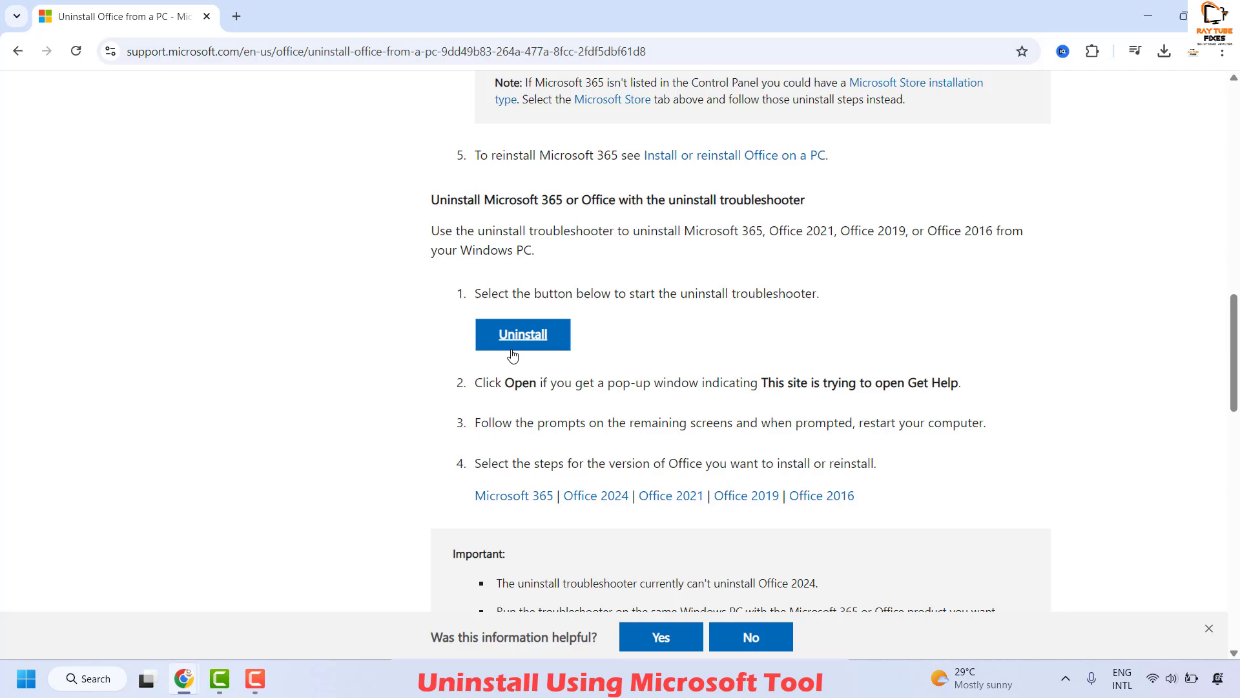
click(538, 340)
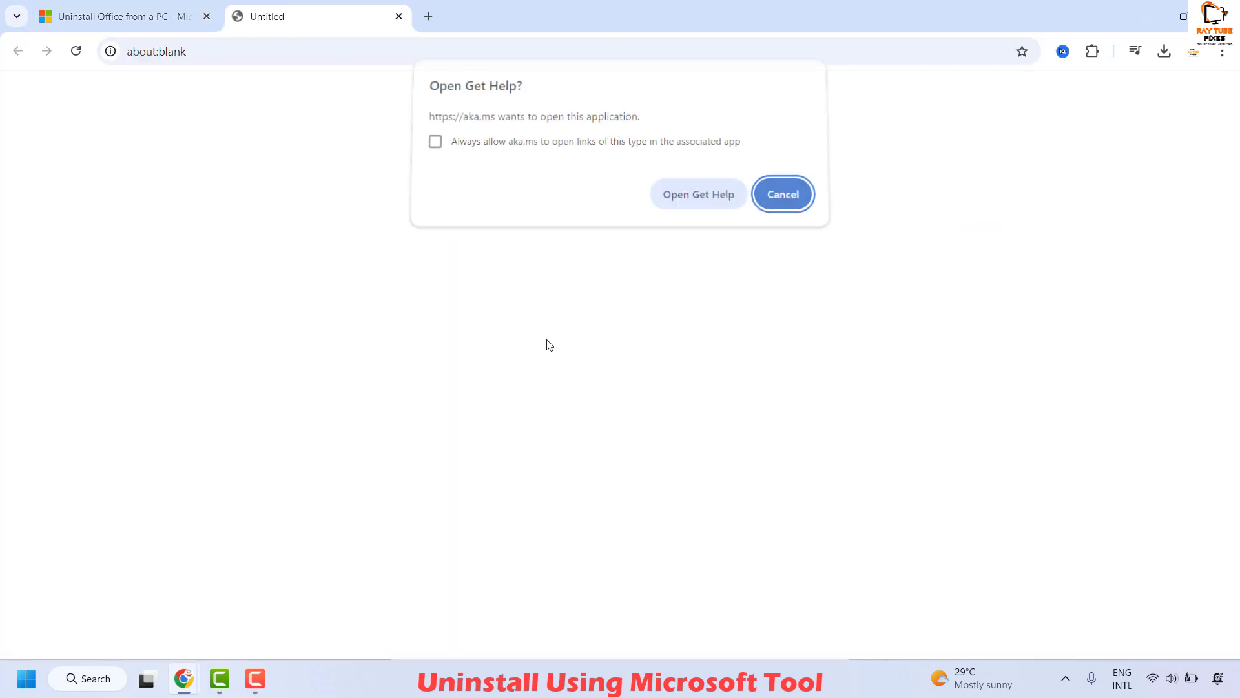
click(690, 205)
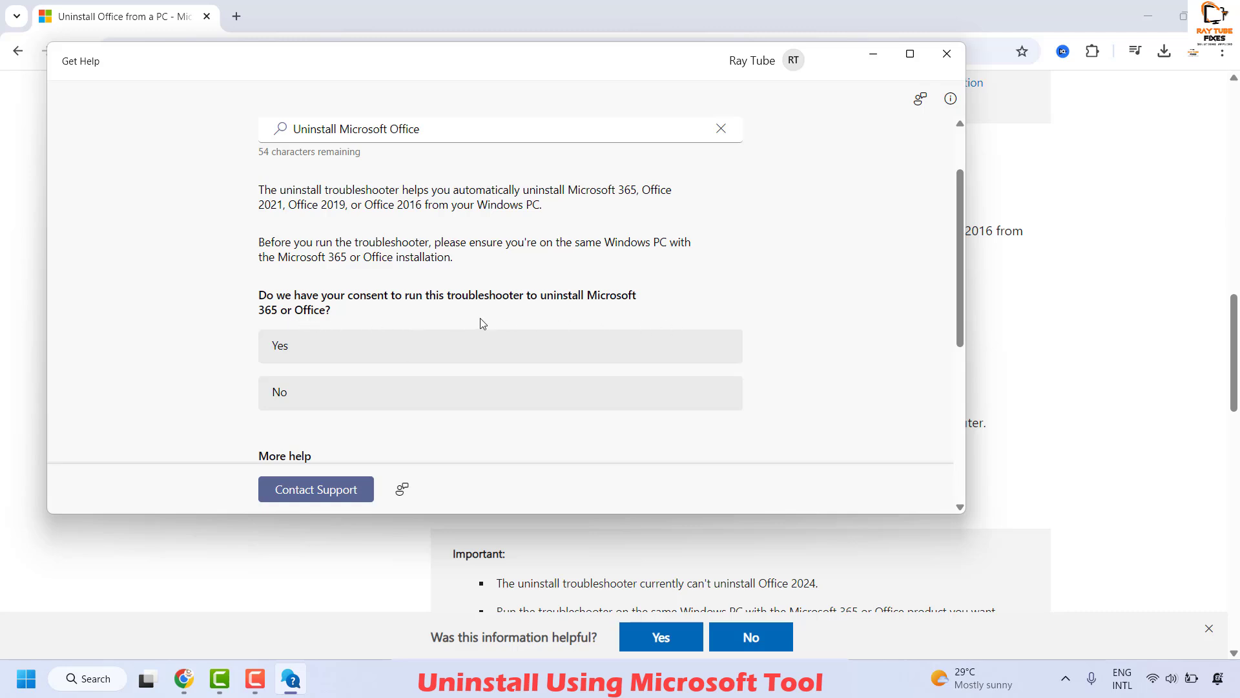
Step: Consent to the uninstall troubleshooter and let its PowerShell uninstall script run
click(354, 350)
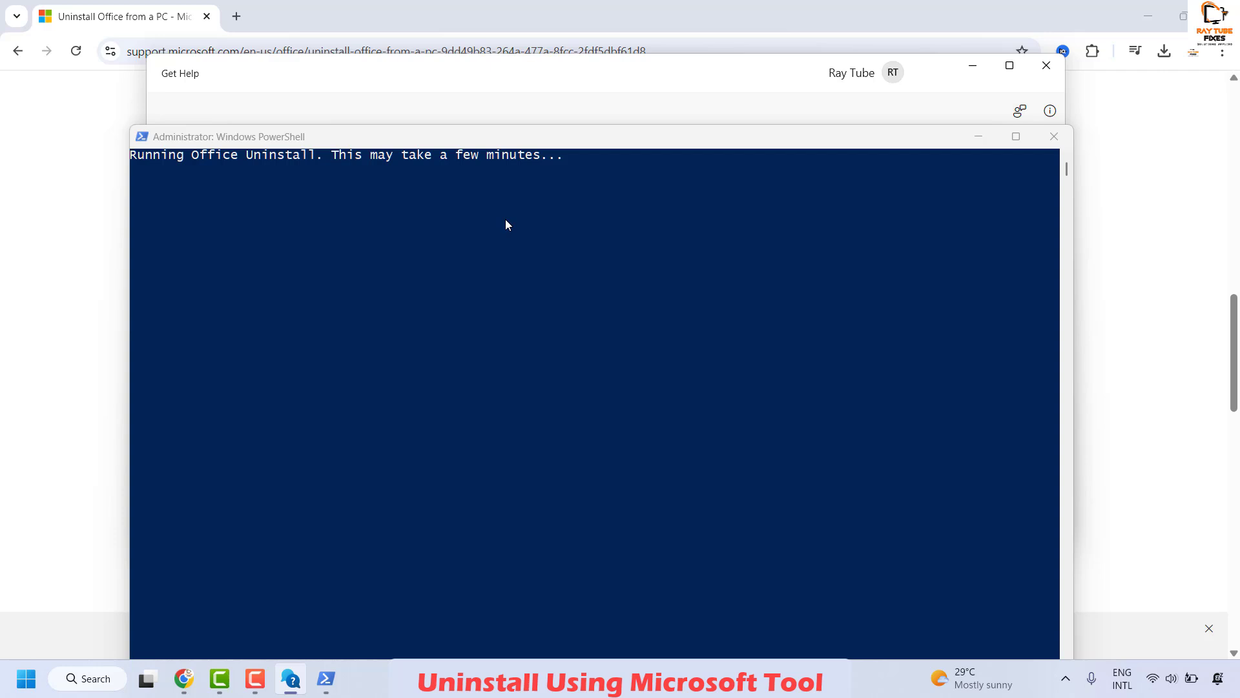
drag(667, 136, 670, 114)
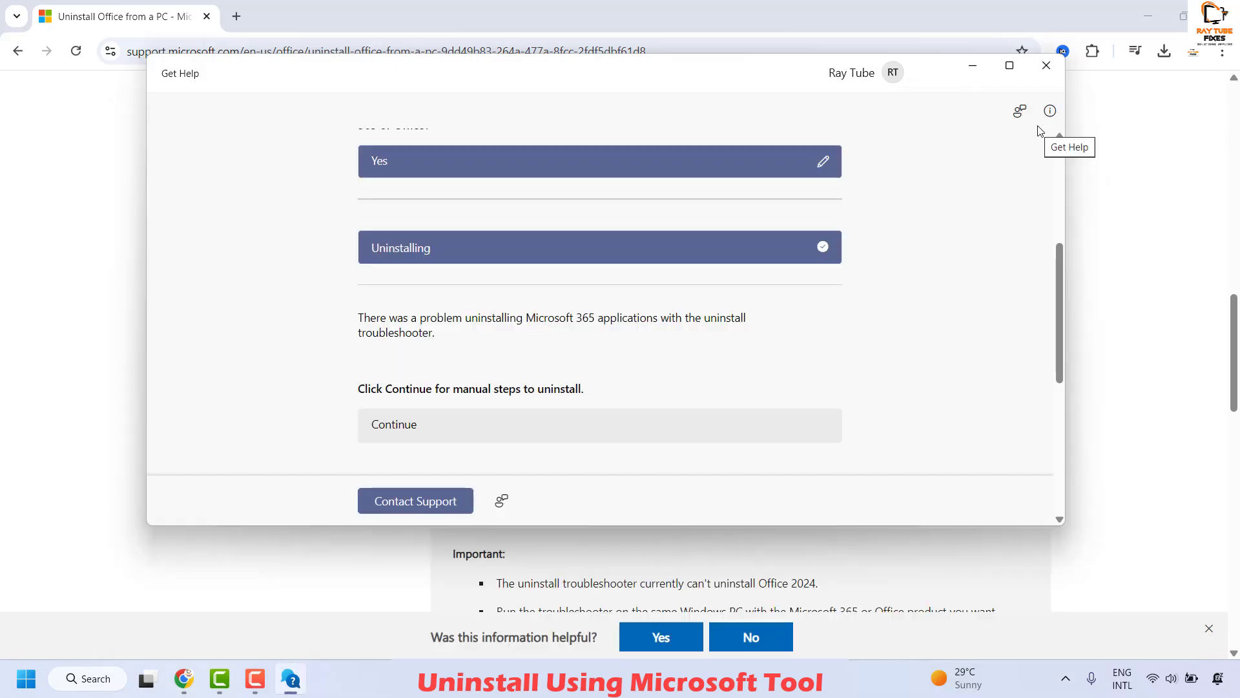
Step: Close Get Help and hide Chrome to reveal the Windows desktop
click(1046, 65)
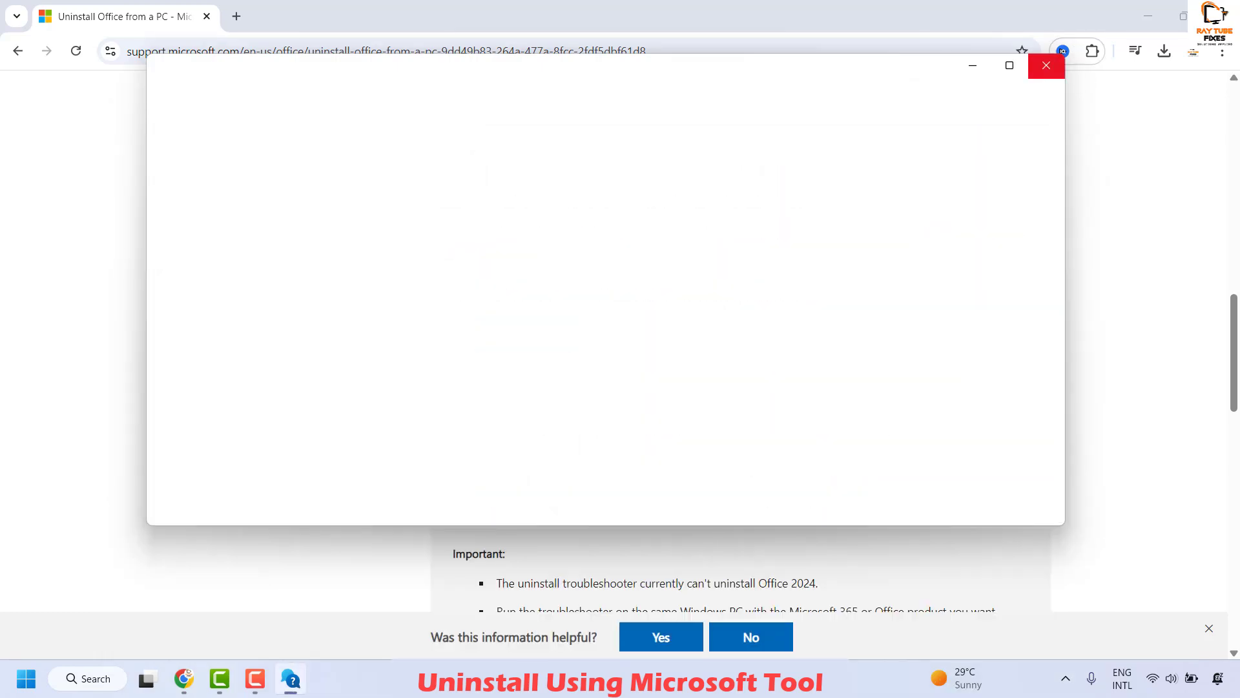
key(super+d)
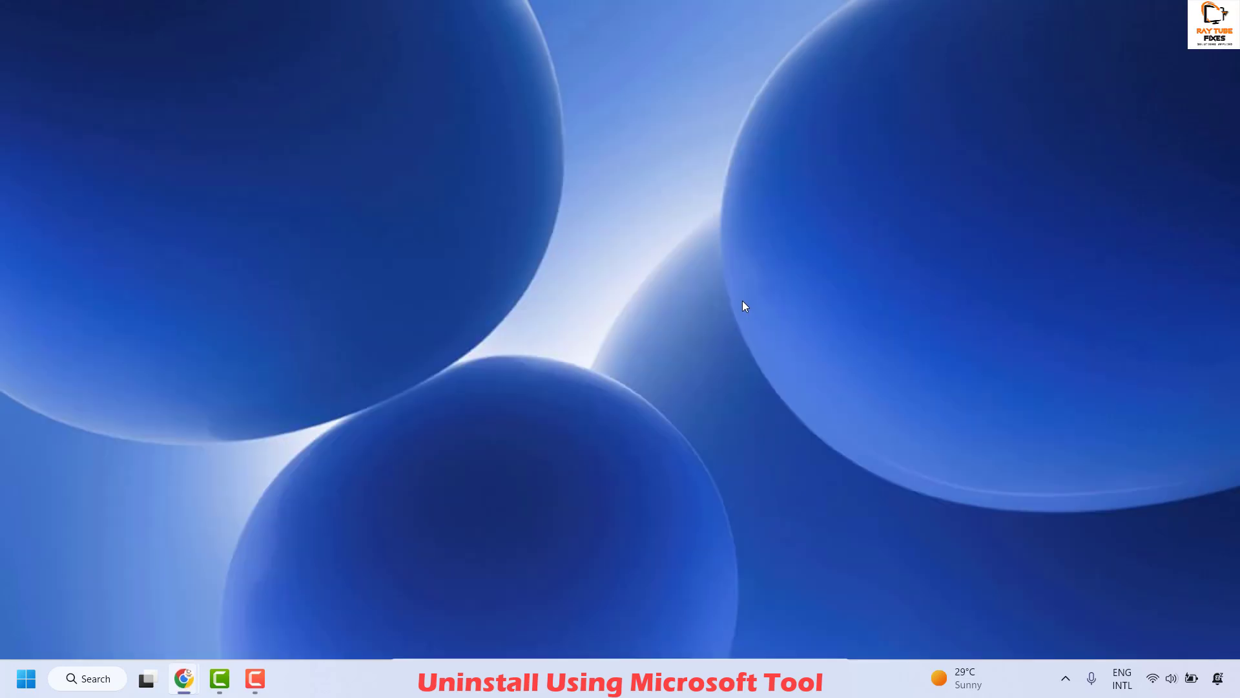